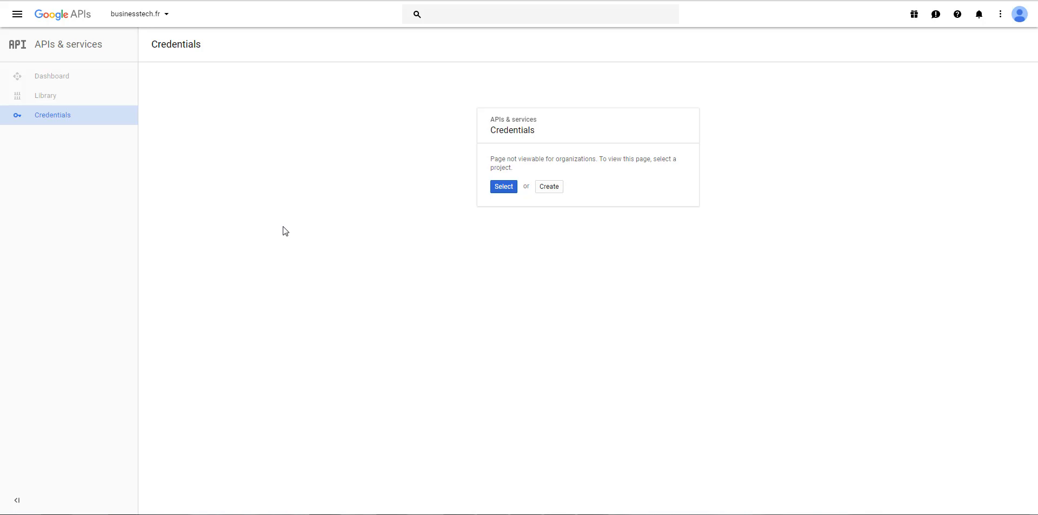
Create a new project named "Connector creation" and check it in the project list
click(554, 188)
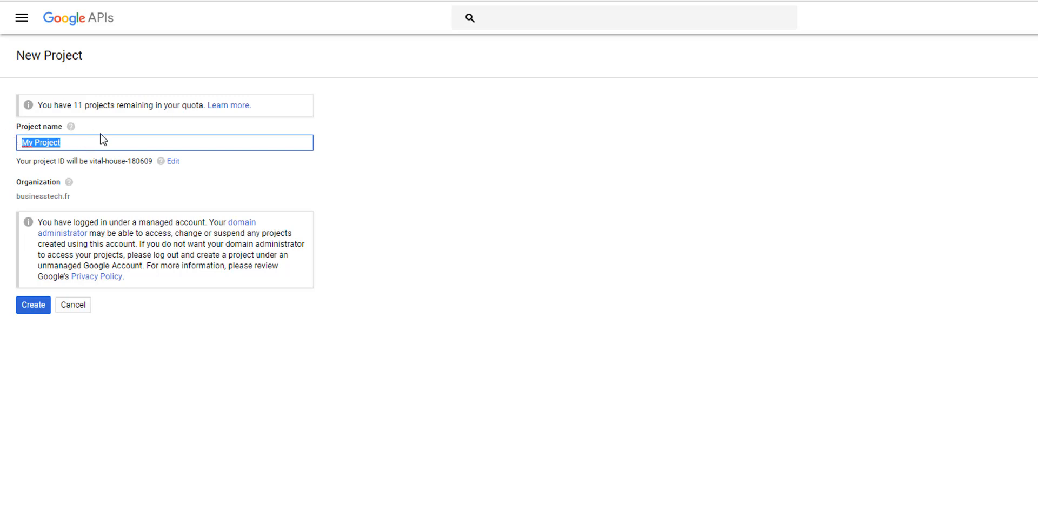
text(Conne)
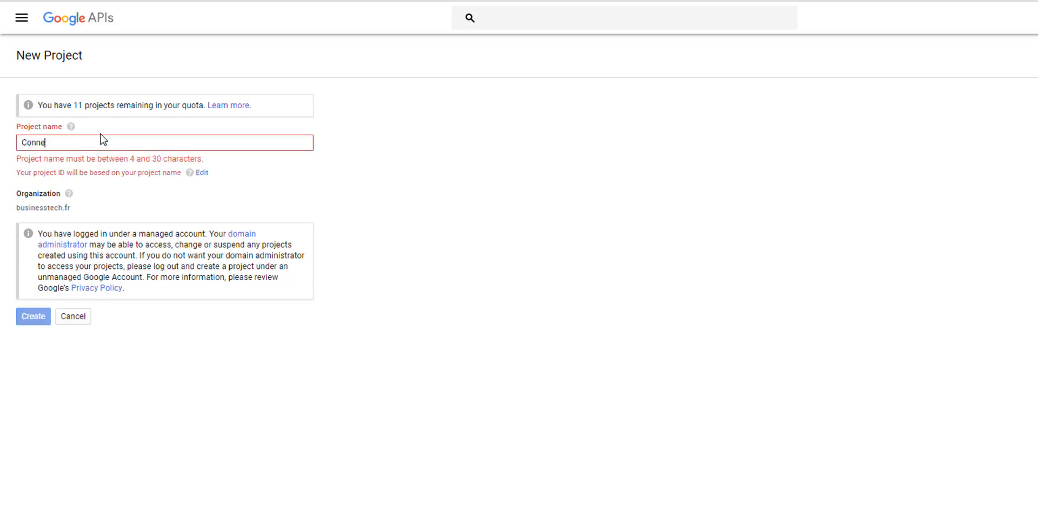
text(ctor c)
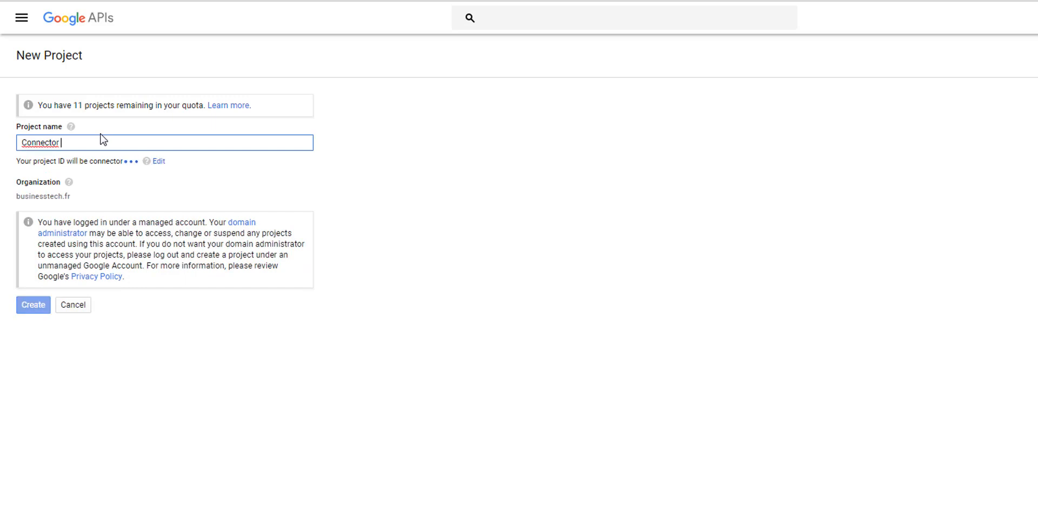
text(reation)
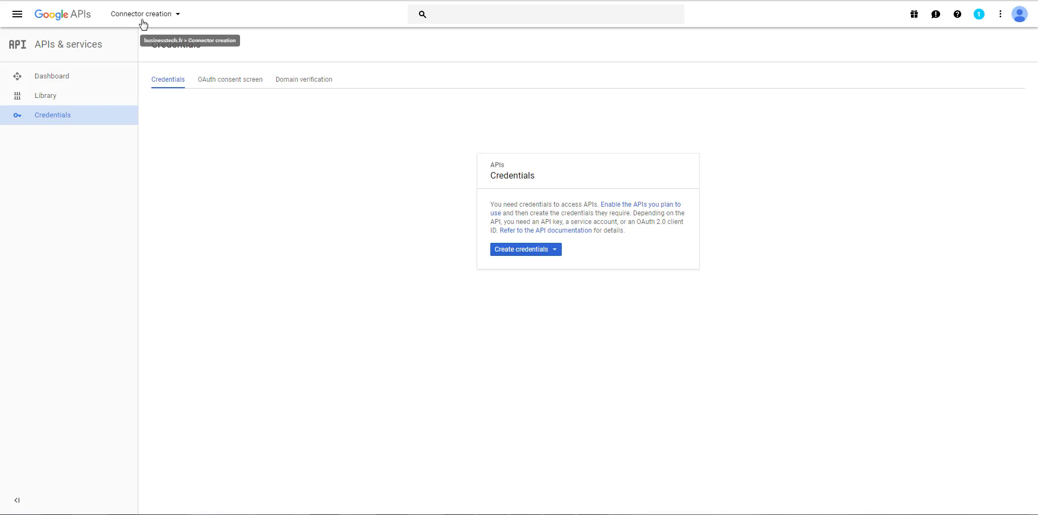
click(178, 20)
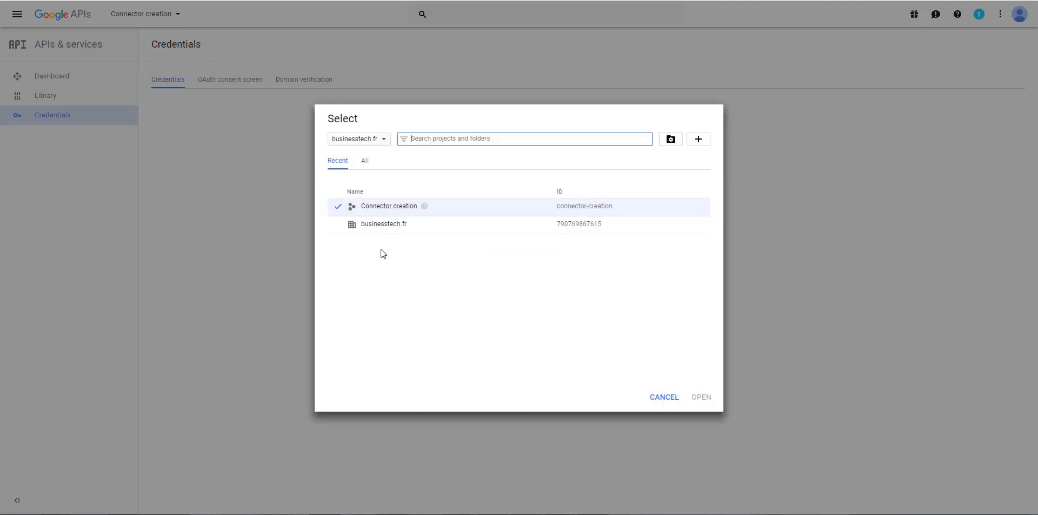
click(669, 400)
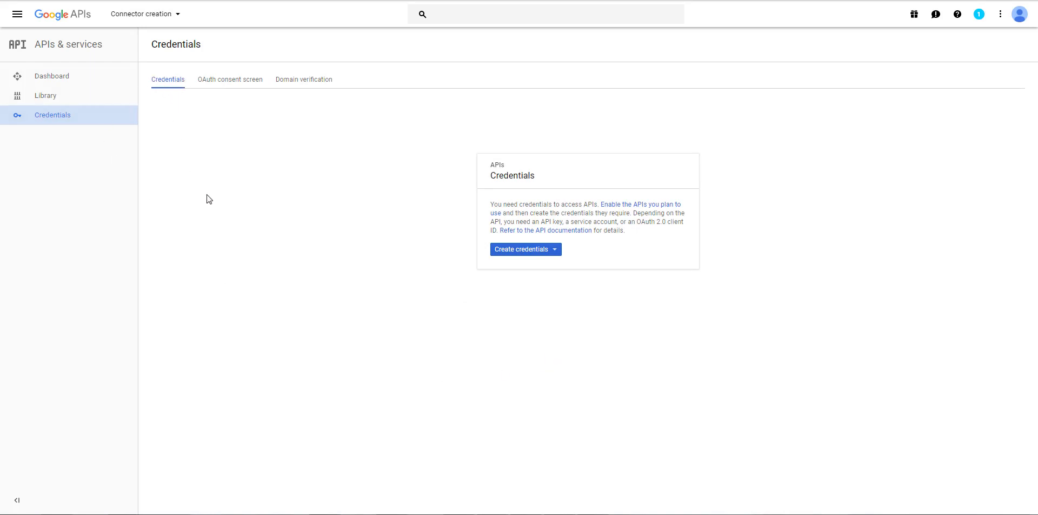
Start creating an OAuth client ID credential and open the consent screen configuration
click(544, 252)
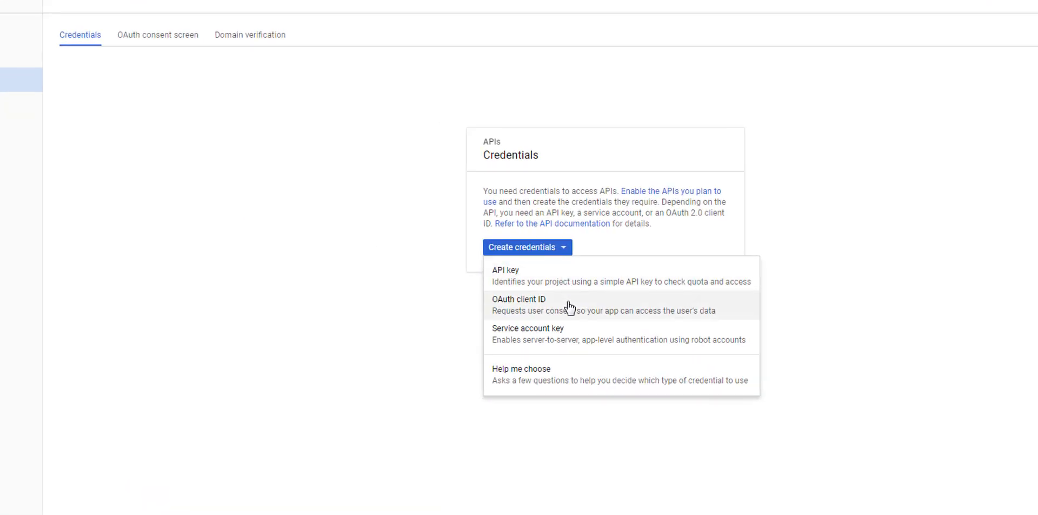
click(569, 307)
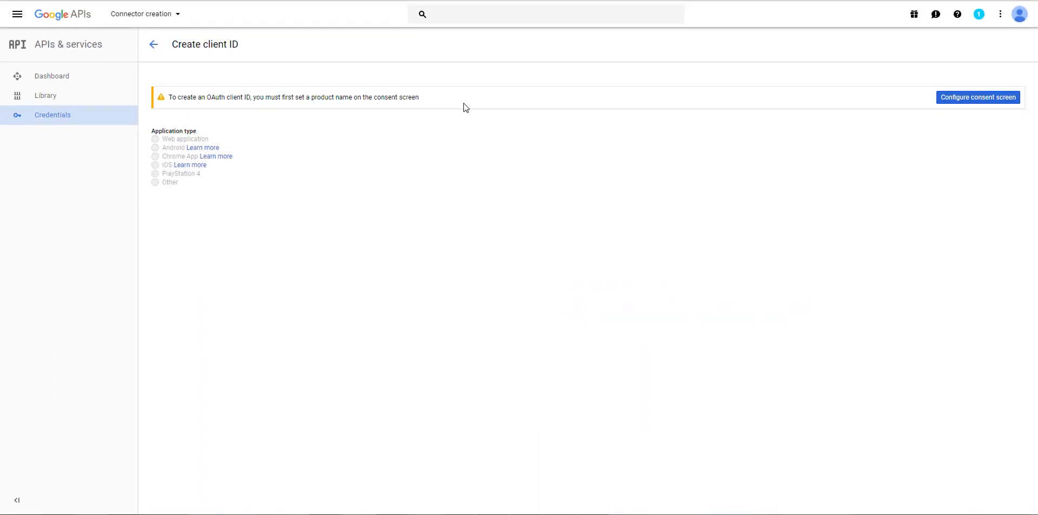
click(979, 98)
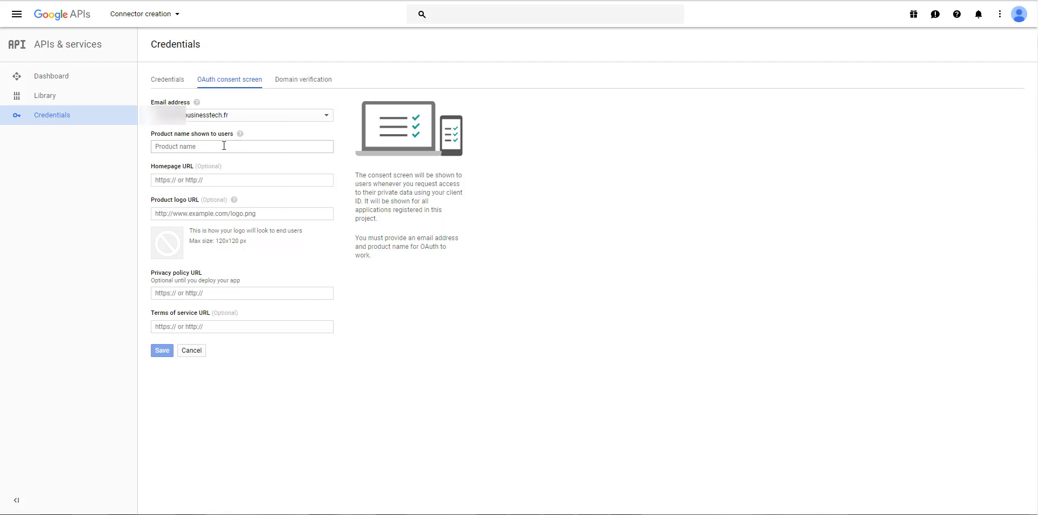
click(224, 146)
text(Busin)
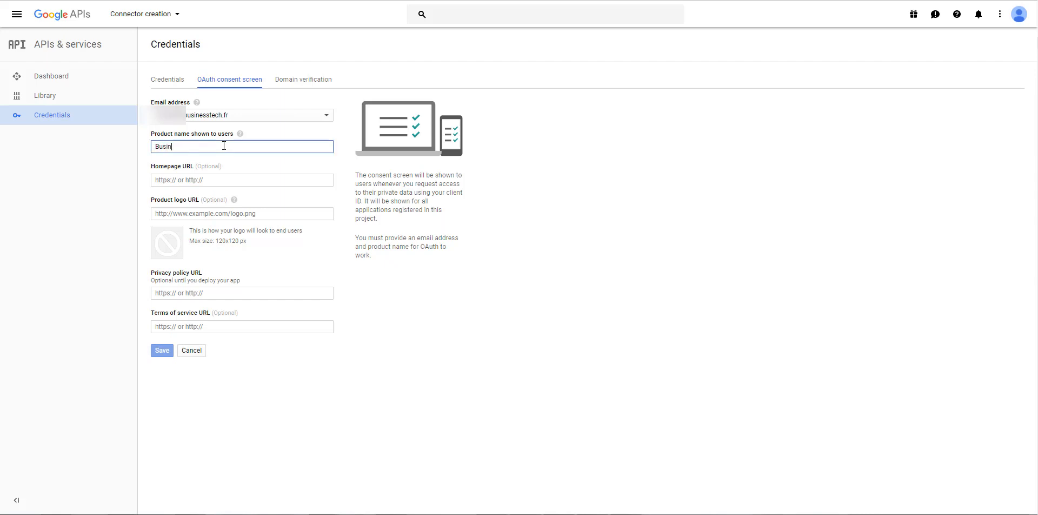
text(essTech)
click(420, 322)
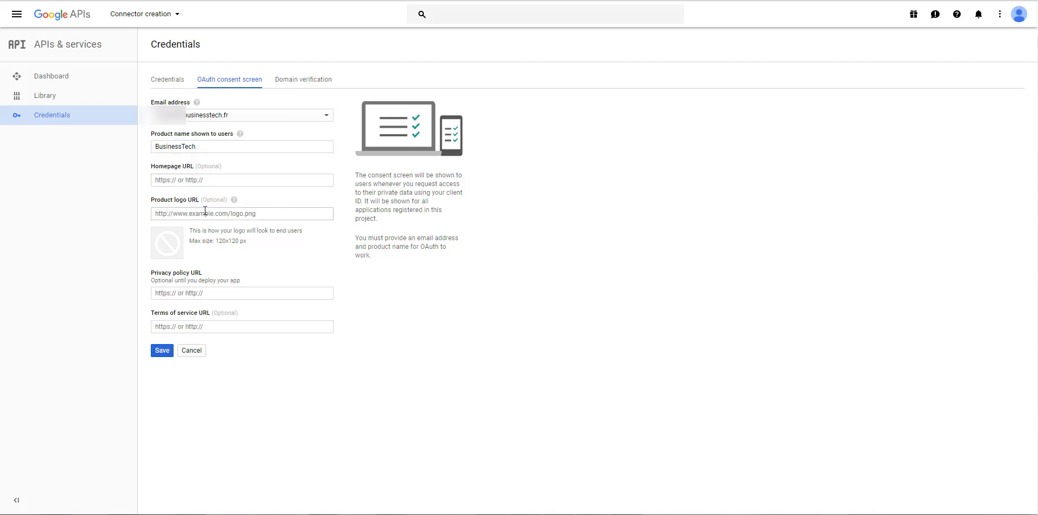
click(189, 181)
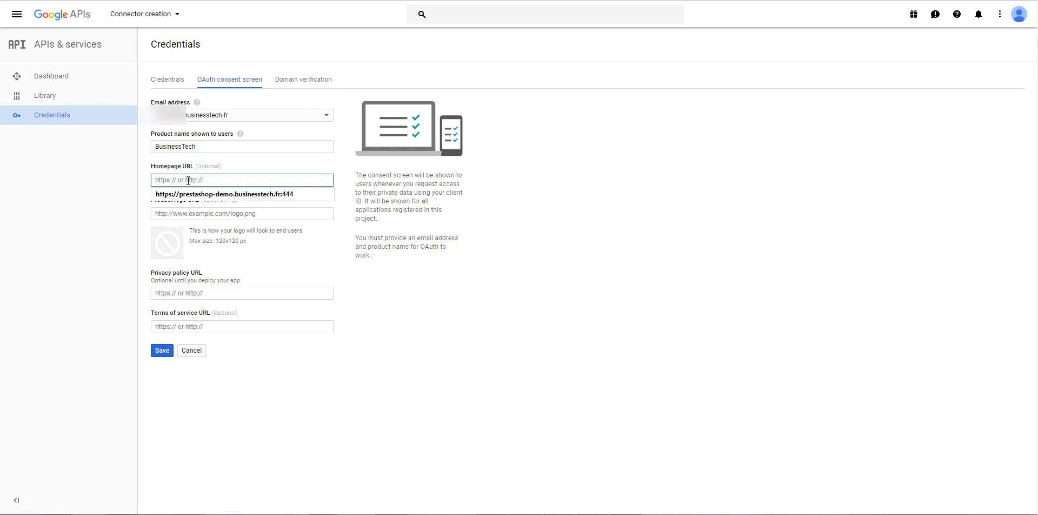
text(https://prestashop-demo.businesstech.fr:444/en/)
click(197, 203)
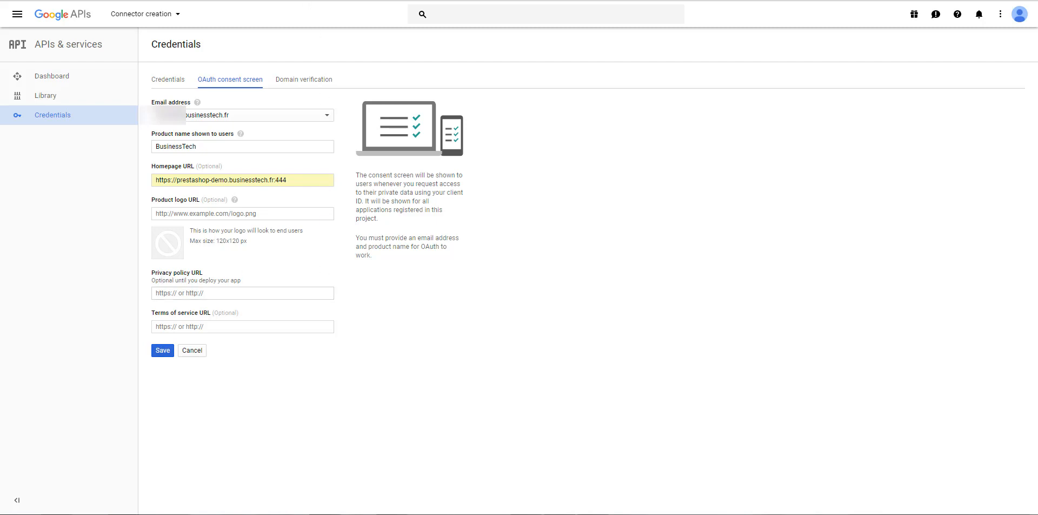
Use the address of the shop's "Conditions d'utilisation" page as the privacy policy URL and save the consent screen
click(310, 0)
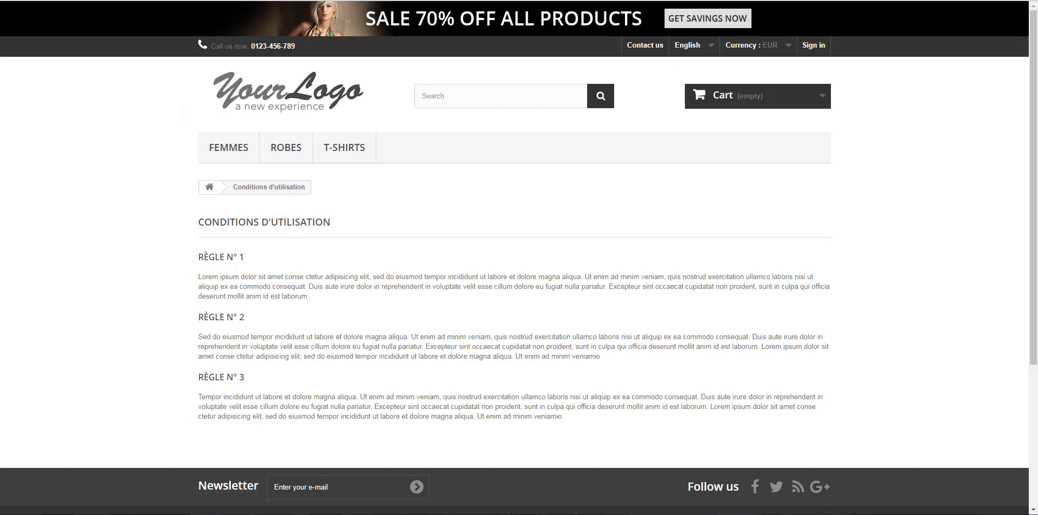
click(217, 1)
click(228, 292)
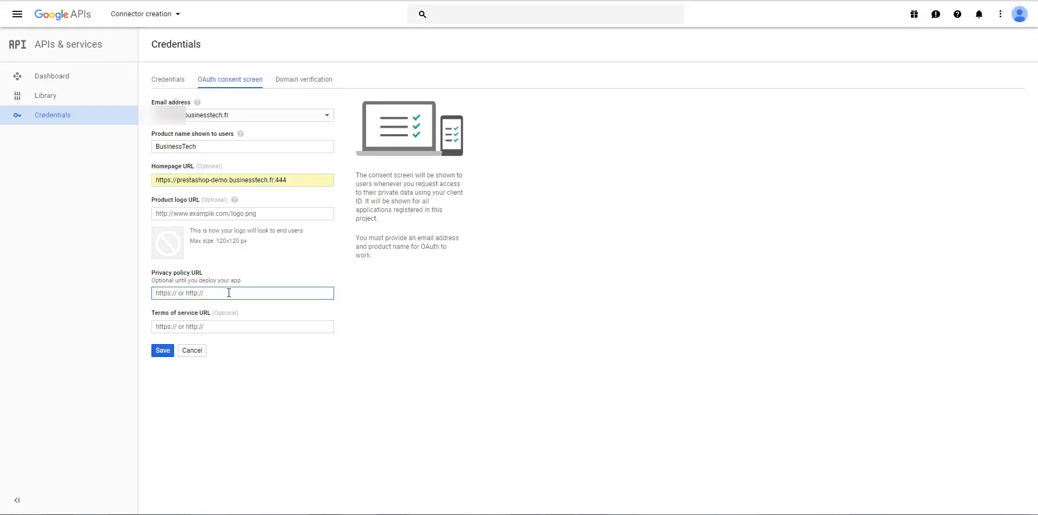
key(ctrl+v)
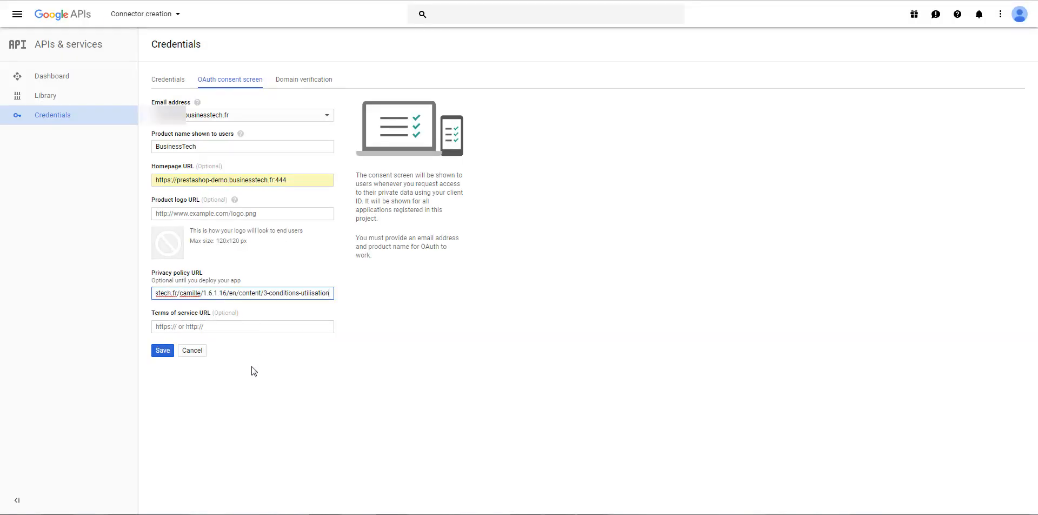
click(165, 352)
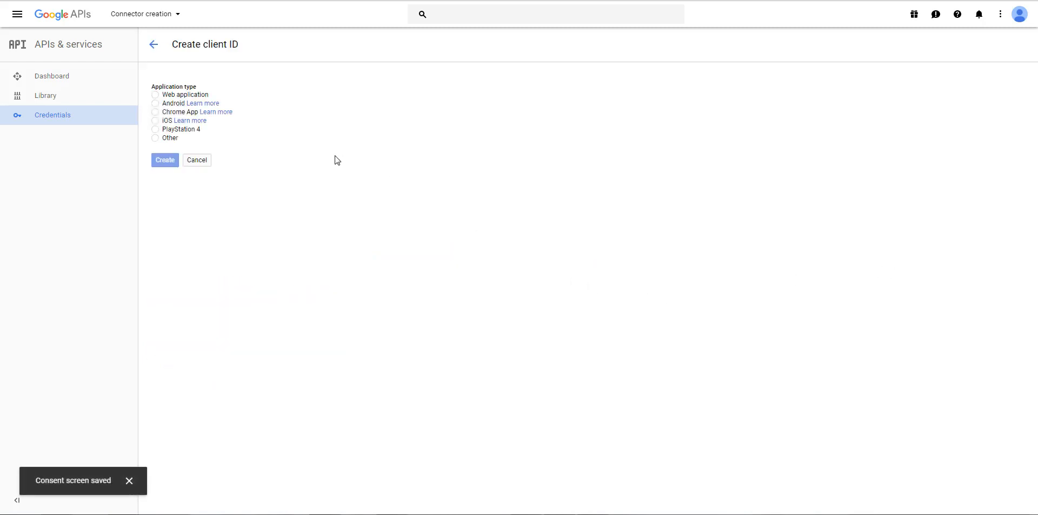
Set the OAuth client's application type to Web application and name it "Business Tech app"
click(155, 95)
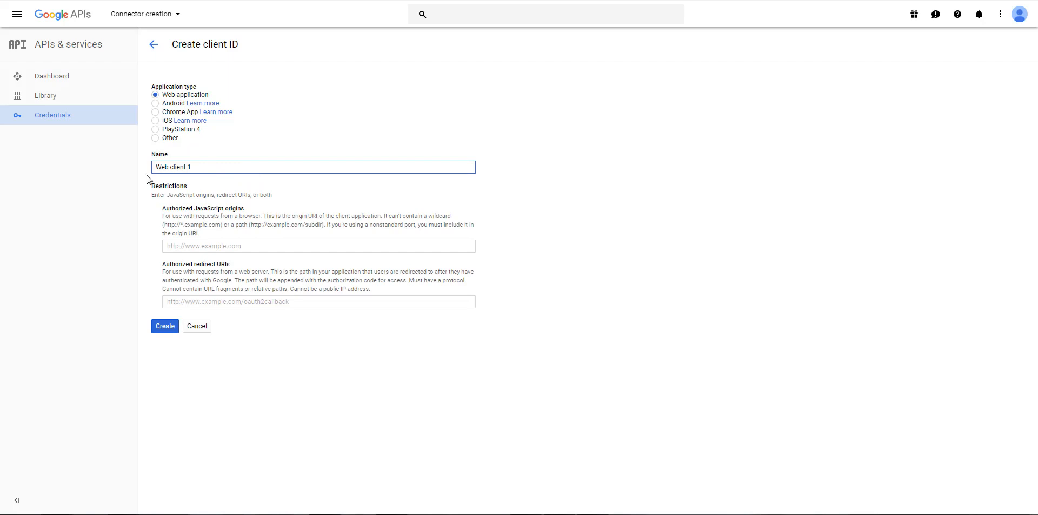
key(ctrl+a)
text(Business Tech app)
click(177, 200)
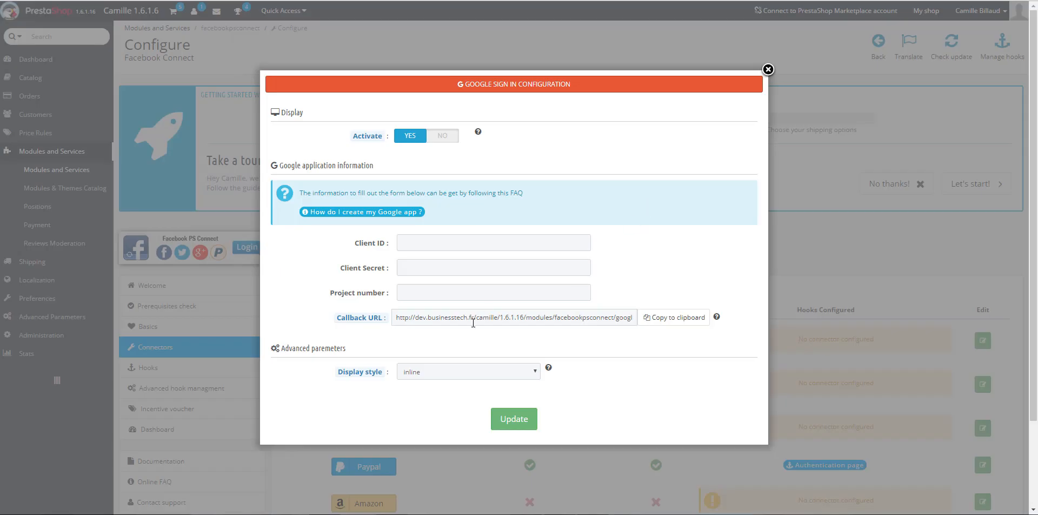
Copy the callback URL from PrestaShop's Google sign-in configuration into the client's authorized redirect URIs and create the client
click(475, 318)
key(ctrl+a)
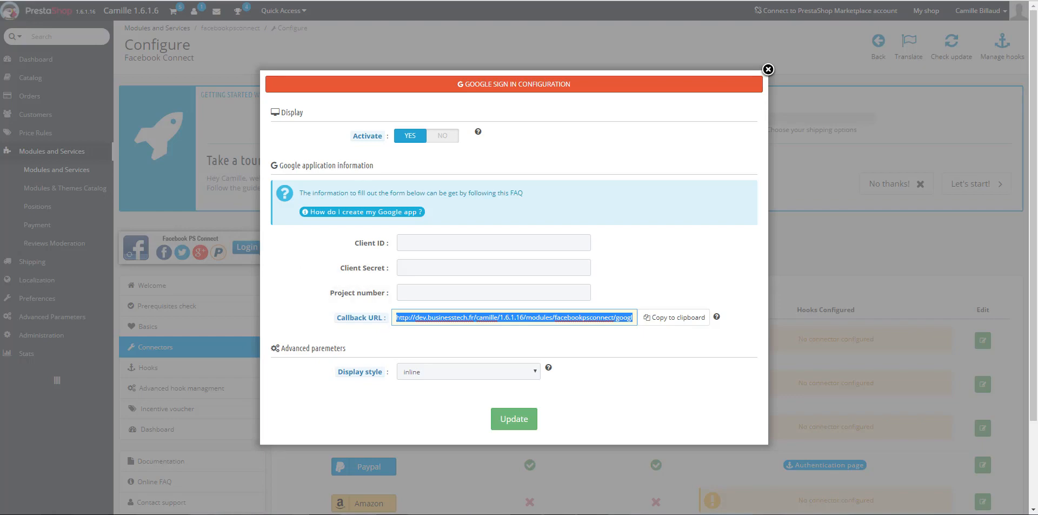
click(153, 1)
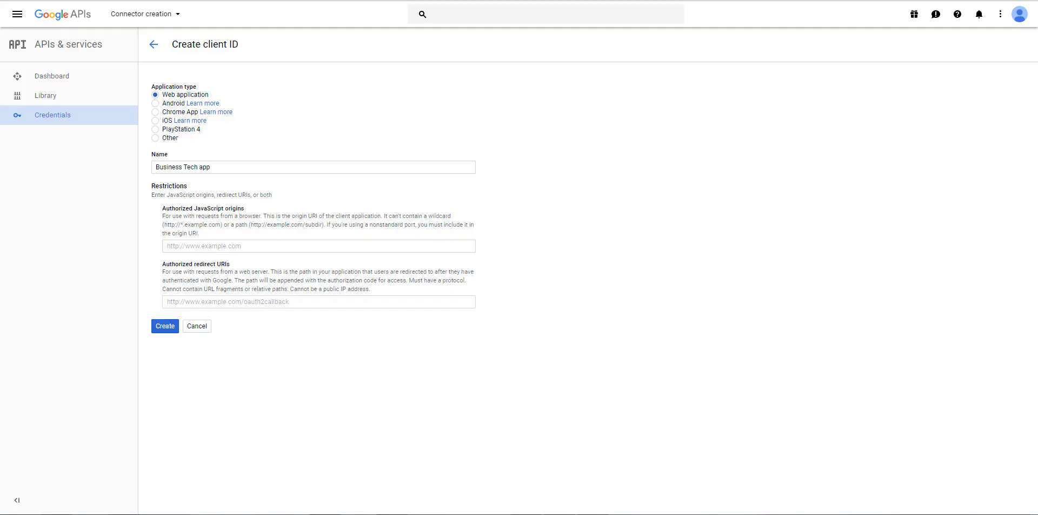
click(264, 302)
text(http://dev.businesstech.fr/camille/1.6.1.16/modules/facebookpsconnect/google-callback.php)
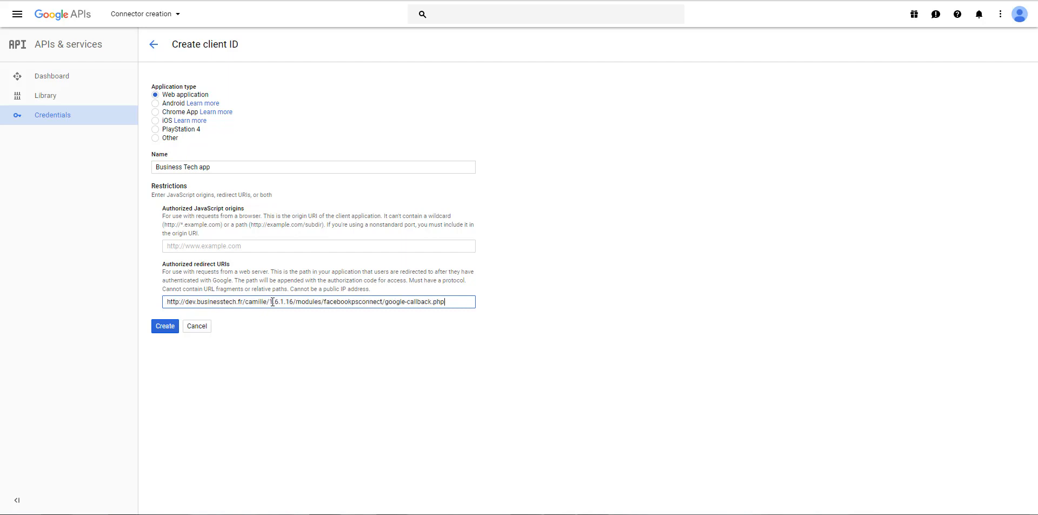
click(292, 340)
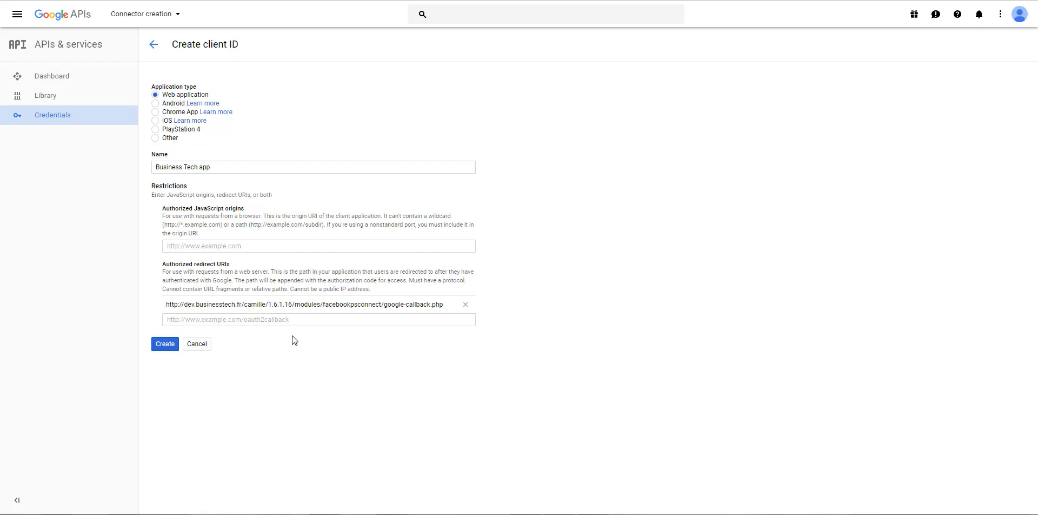
click(164, 344)
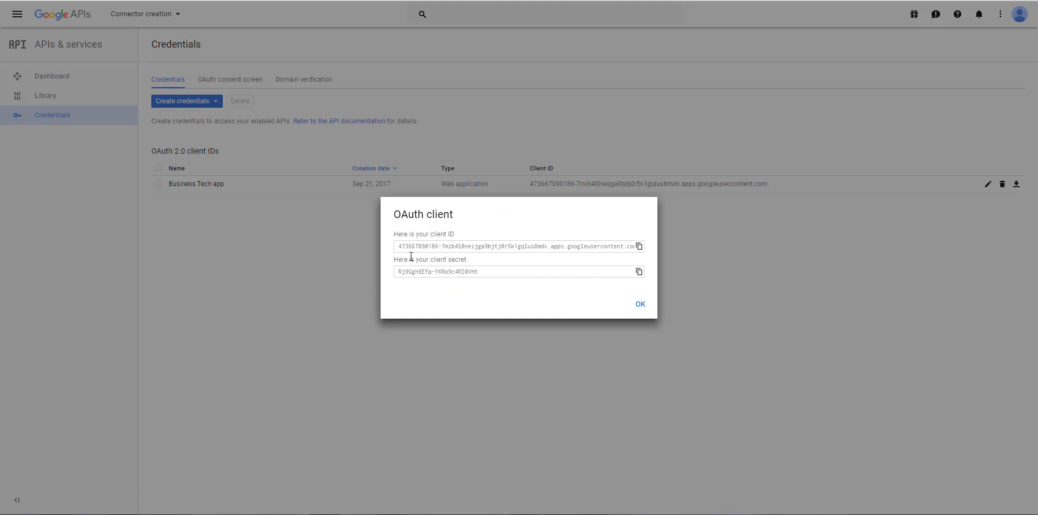
Copy the generated OAuth client ID into the Client ID field of PrestaShop's Google sign-in configuration
click(640, 248)
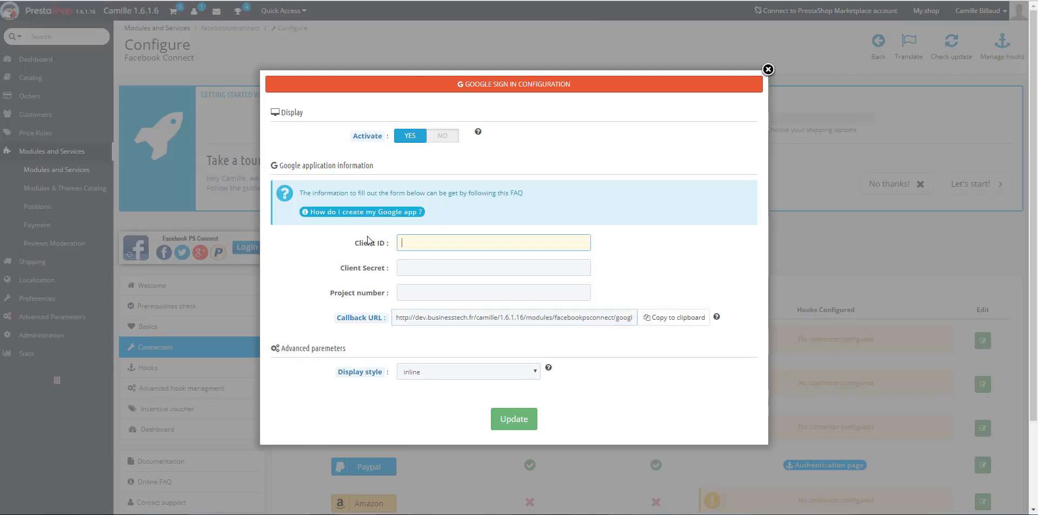
key(ctrl+v)
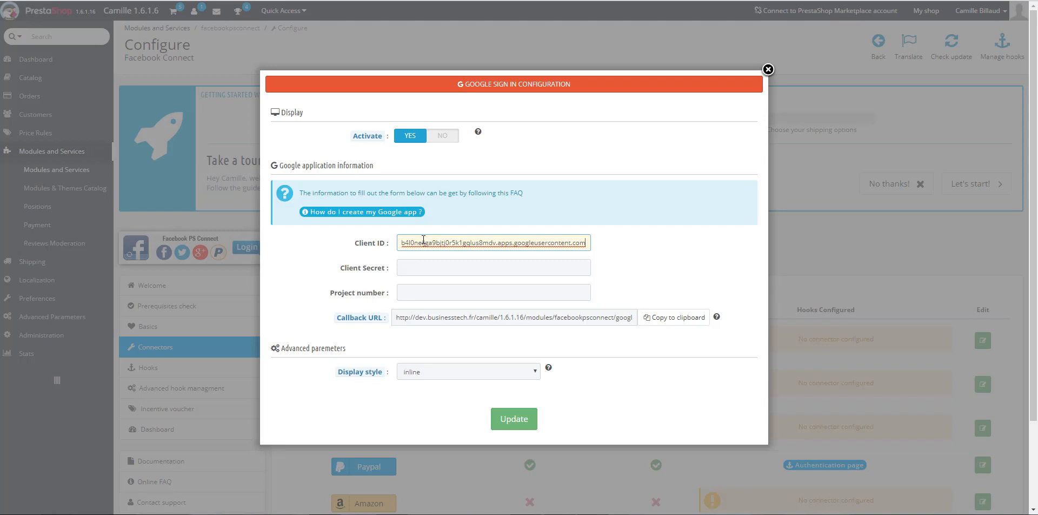
click(368, 277)
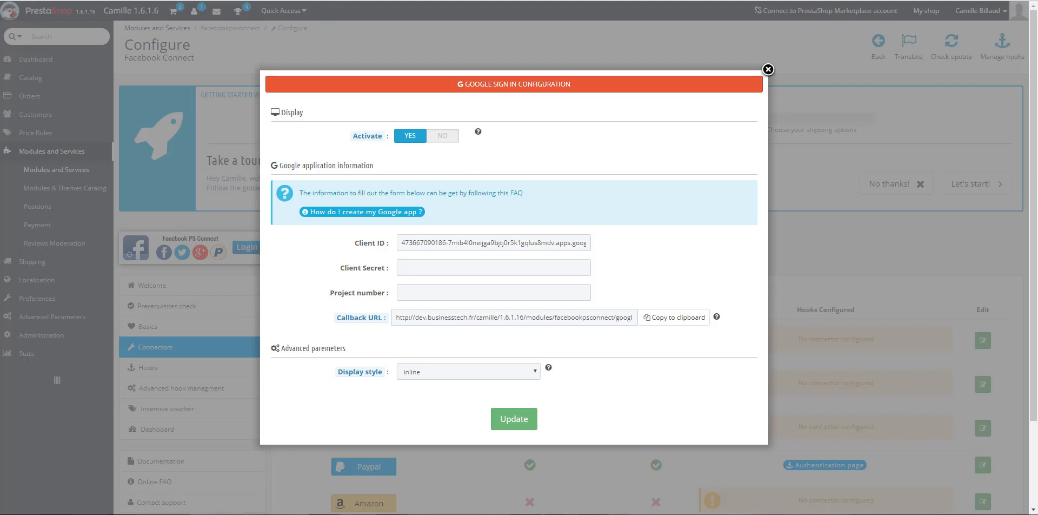
Copy the OAuth client secret from Google APIs into the Client Secret field of PrestaShop's Google sign-in configuration
key(ctrl+Tab)
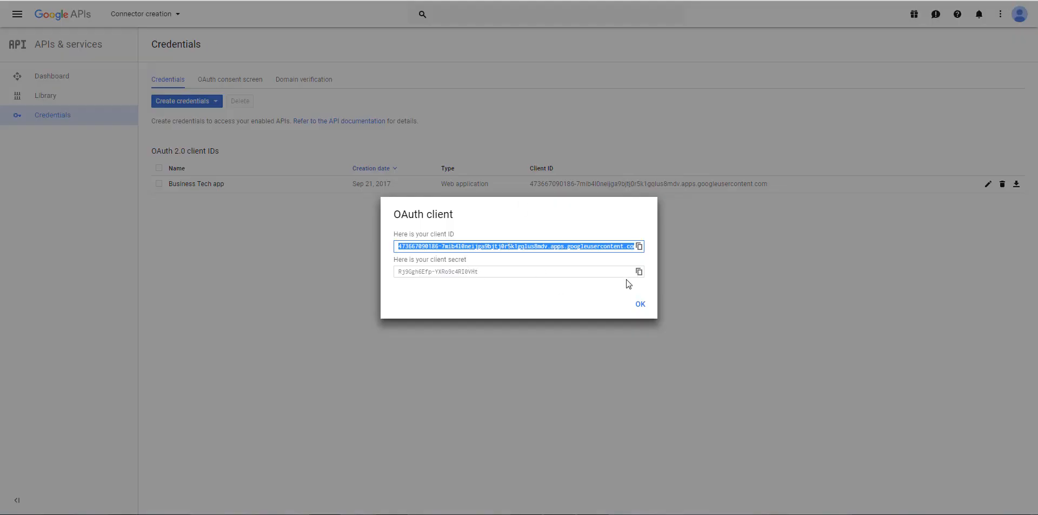
click(638, 272)
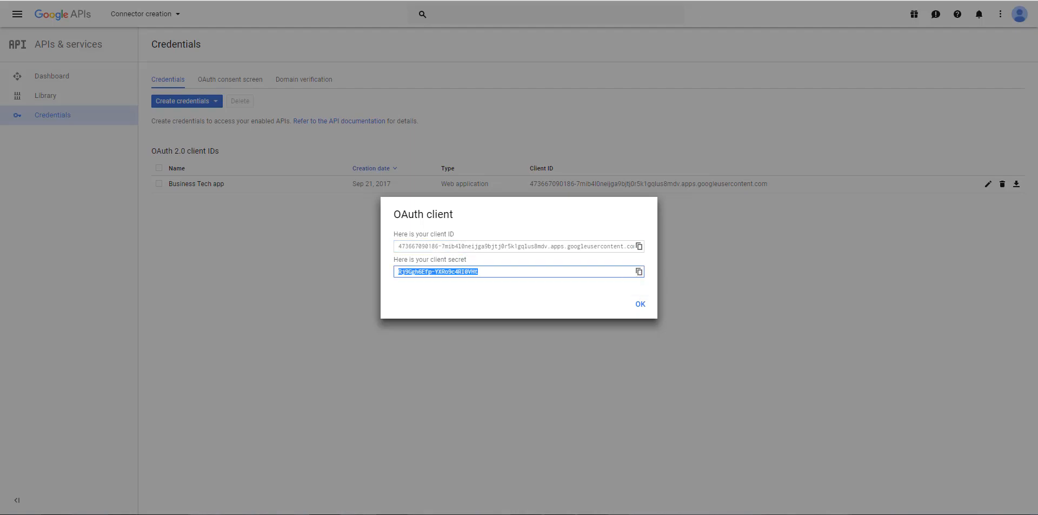
key(ctrl+shift+Tab)
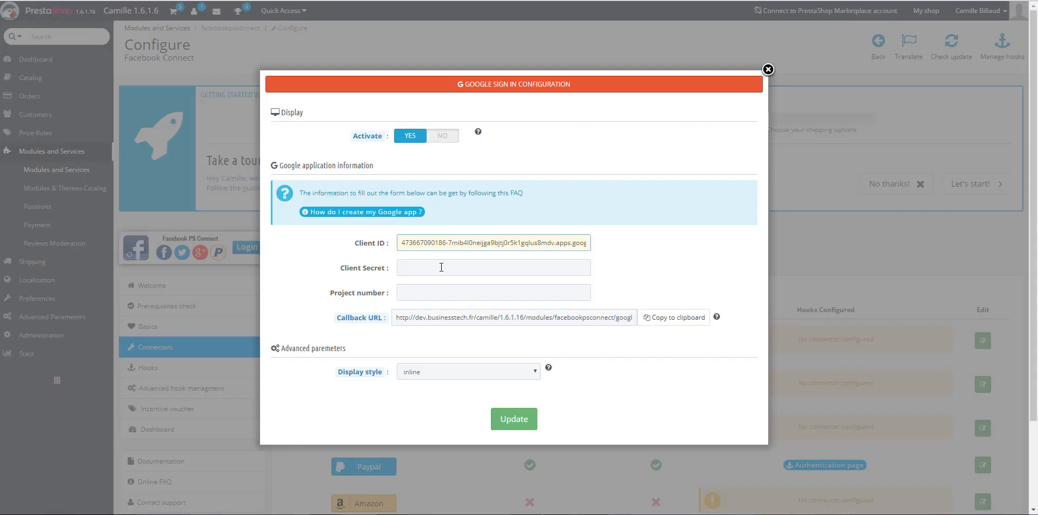
click(441, 266)
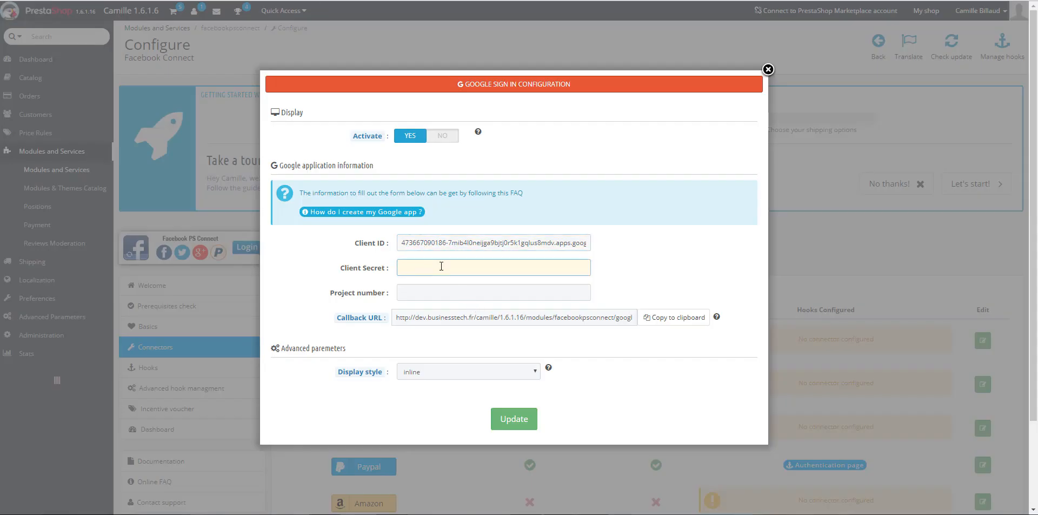
key(ctrl+v)
Copy the project ID "connector-creation" from Google APIs into the Project number field and save PrestaShop's Google sign-in configuration
click(437, 296)
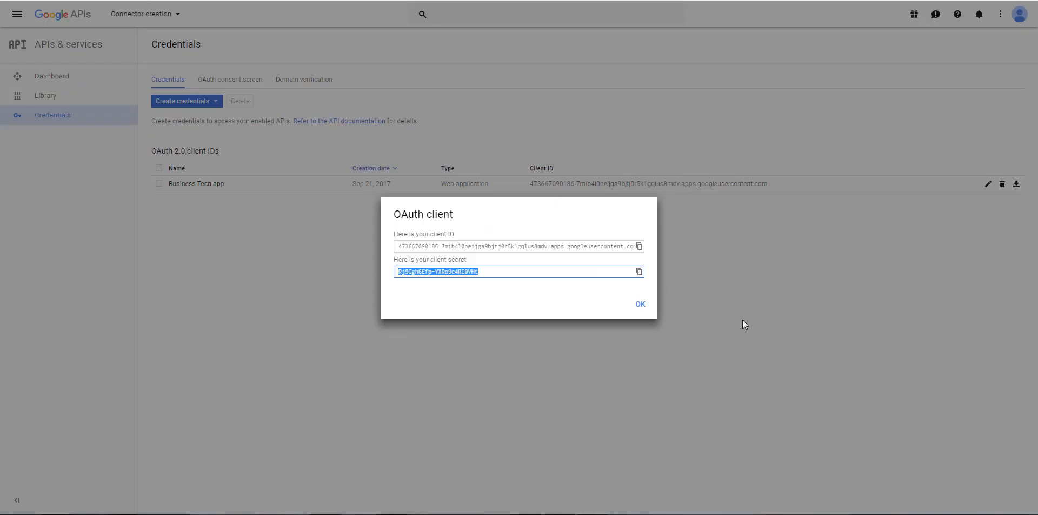
click(641, 305)
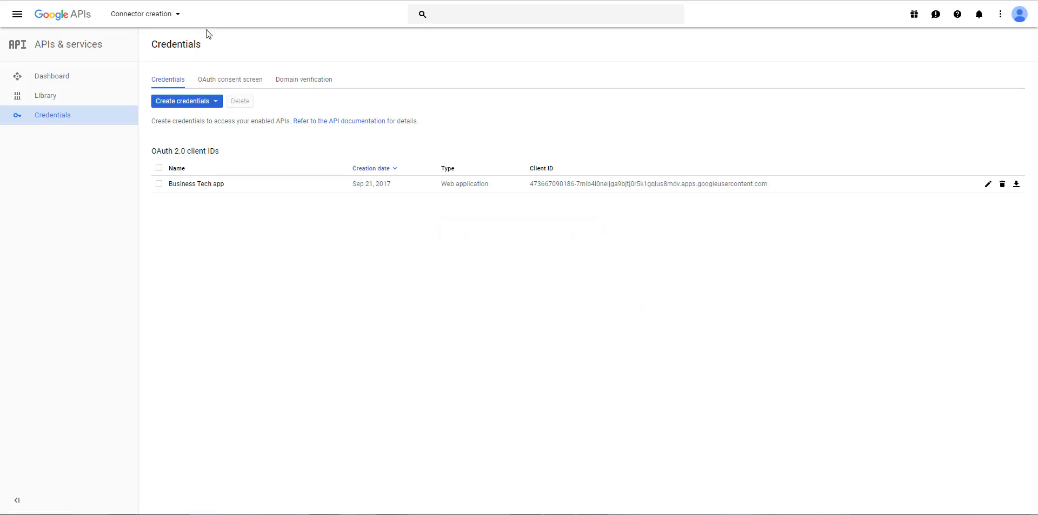
click(178, 19)
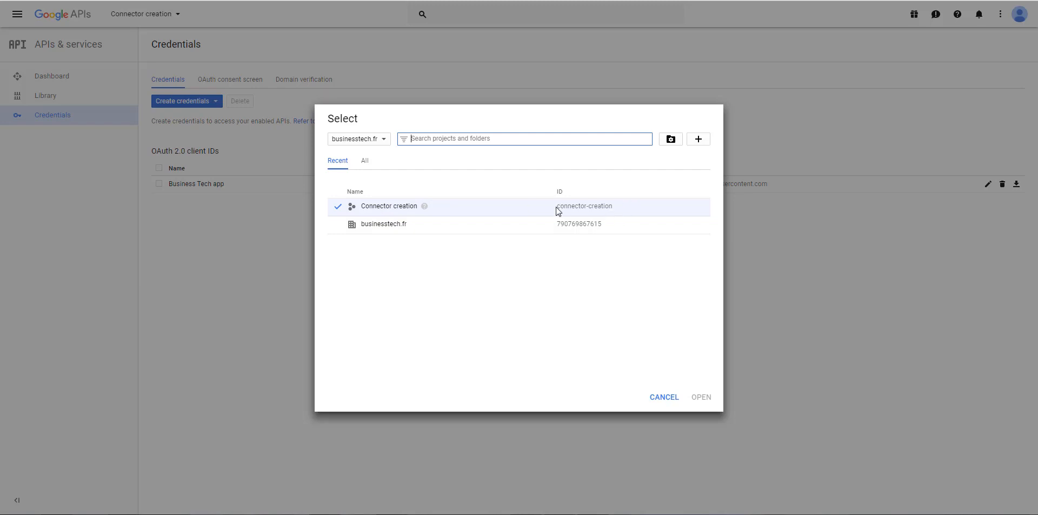
drag(557, 207, 621, 207)
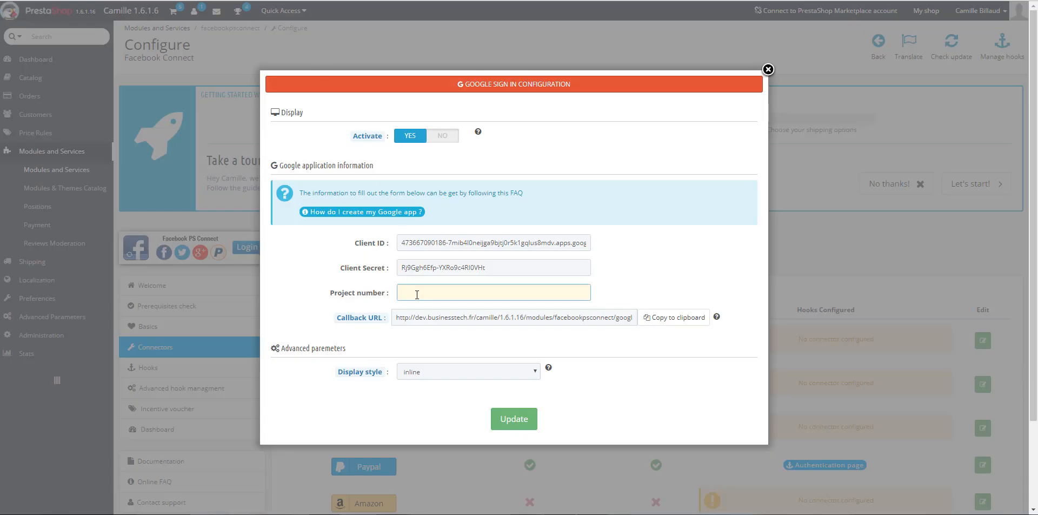
click(416, 294)
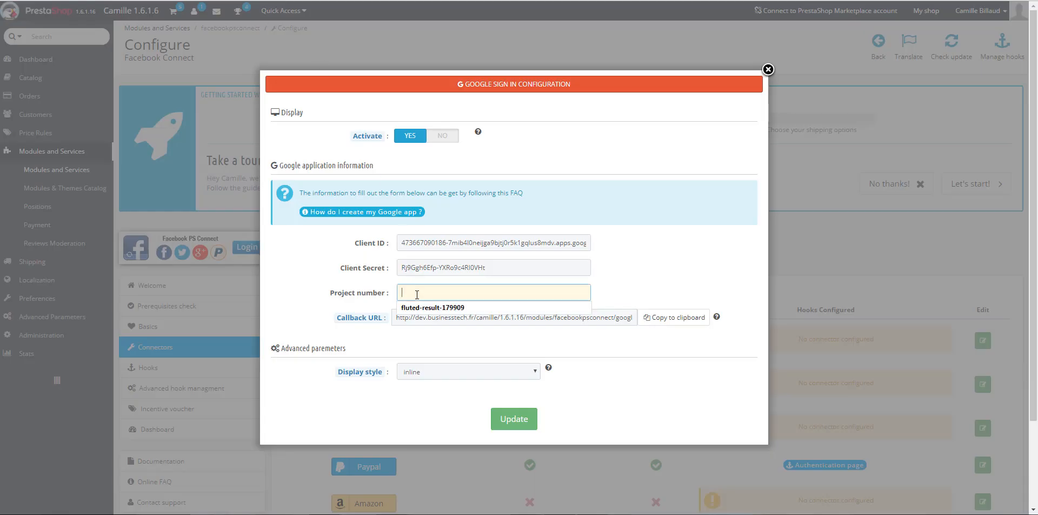
key(ctrl+v)
click(637, 291)
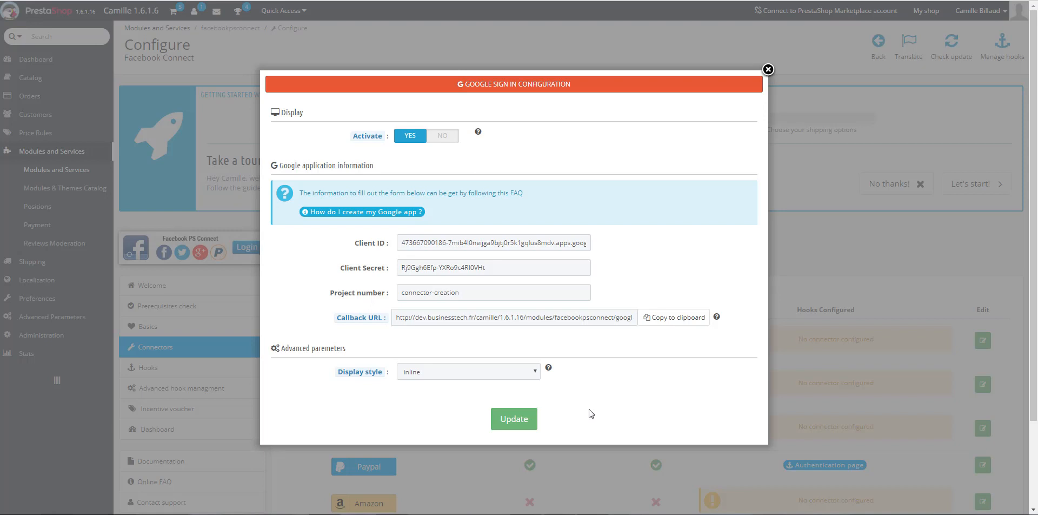
click(513, 419)
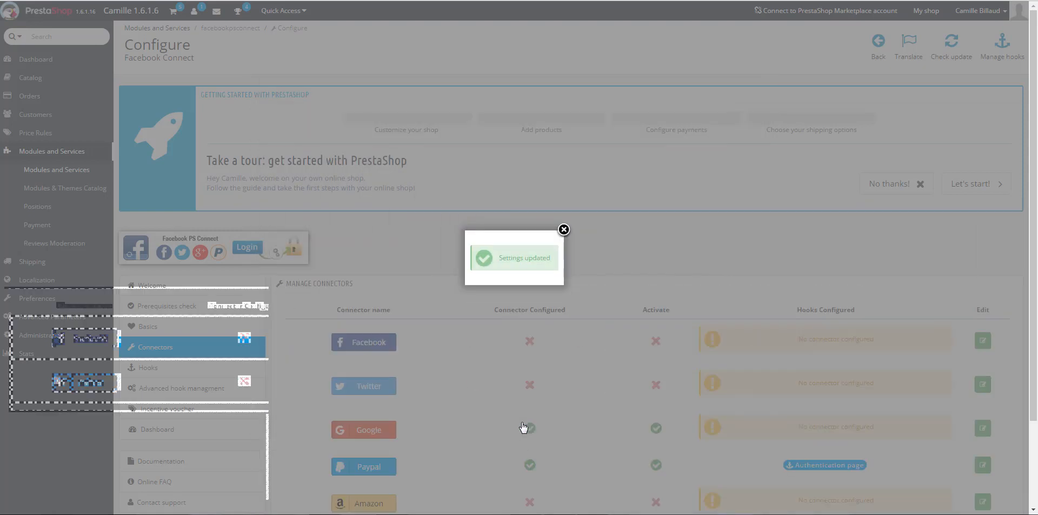
click(564, 231)
Add the Google sign in connector to the active connectors of the Authentication page hook and save the hook
scroll(651, 276, down, 3)
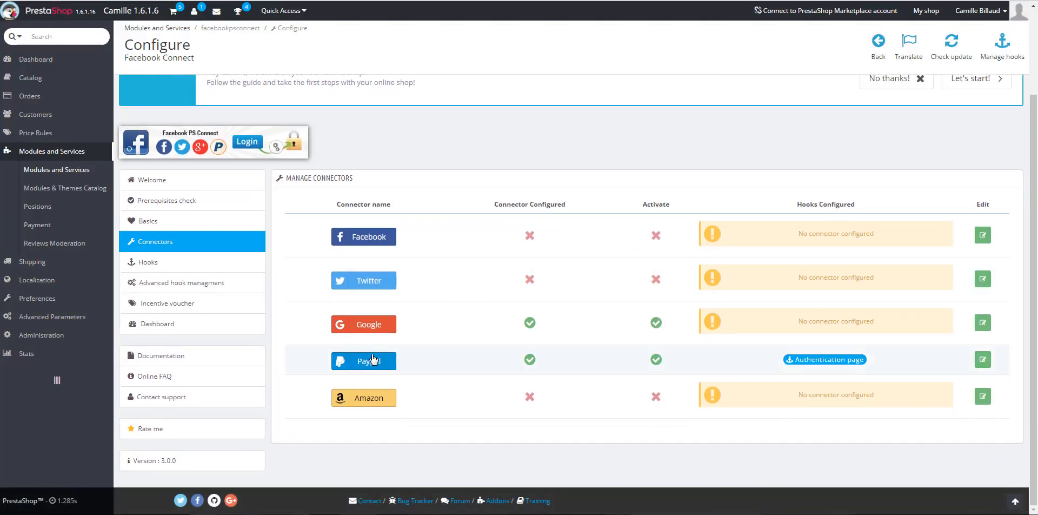
click(155, 263)
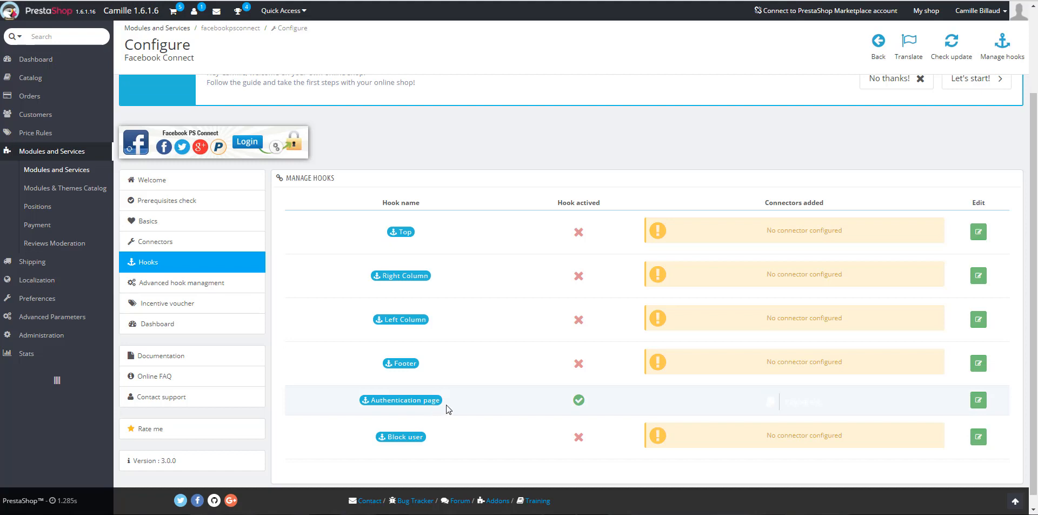
click(983, 401)
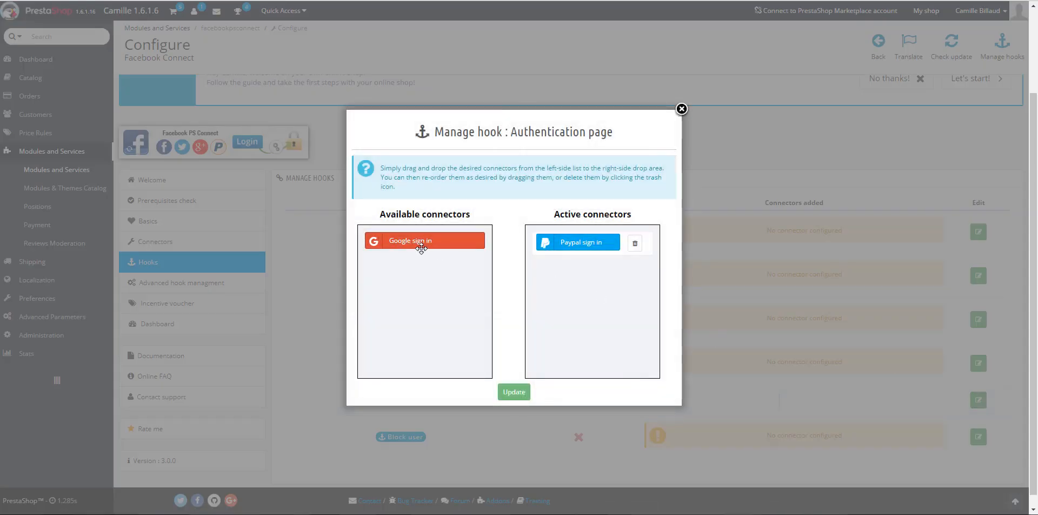
drag(404, 242, 584, 280)
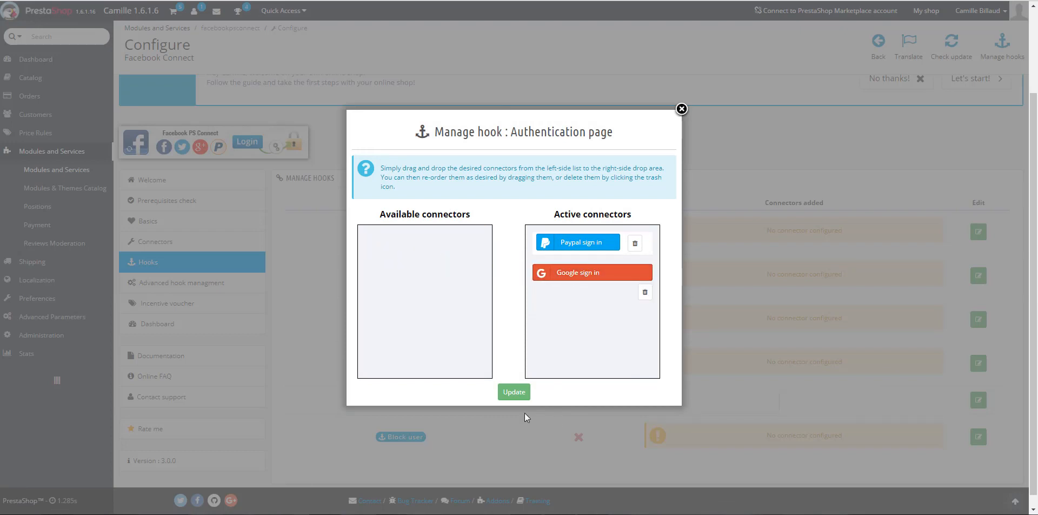
click(516, 393)
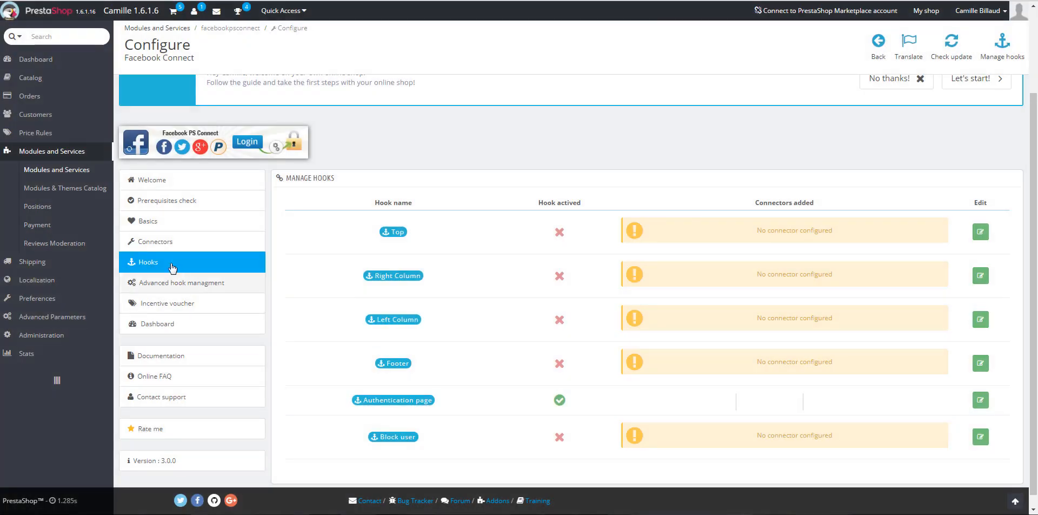
Check the Google connector's hook assignment in the connectors list, and inspect the social login options on the shop's authentication page
click(160, 245)
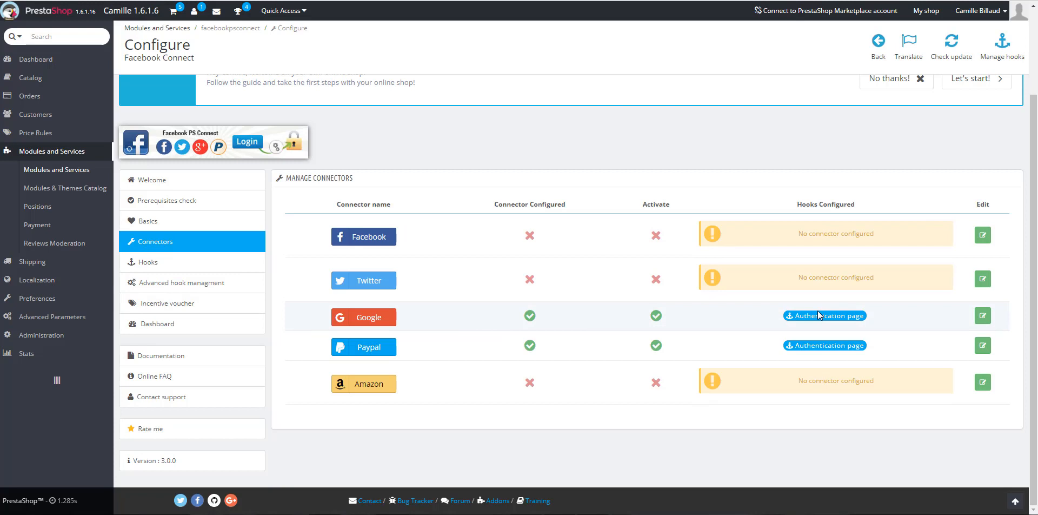
click(920, 10)
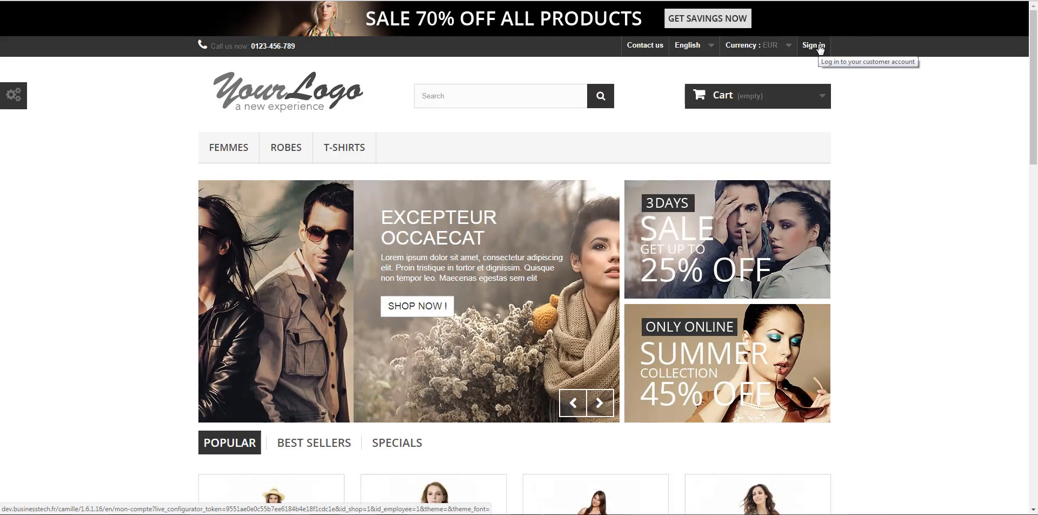
click(820, 48)
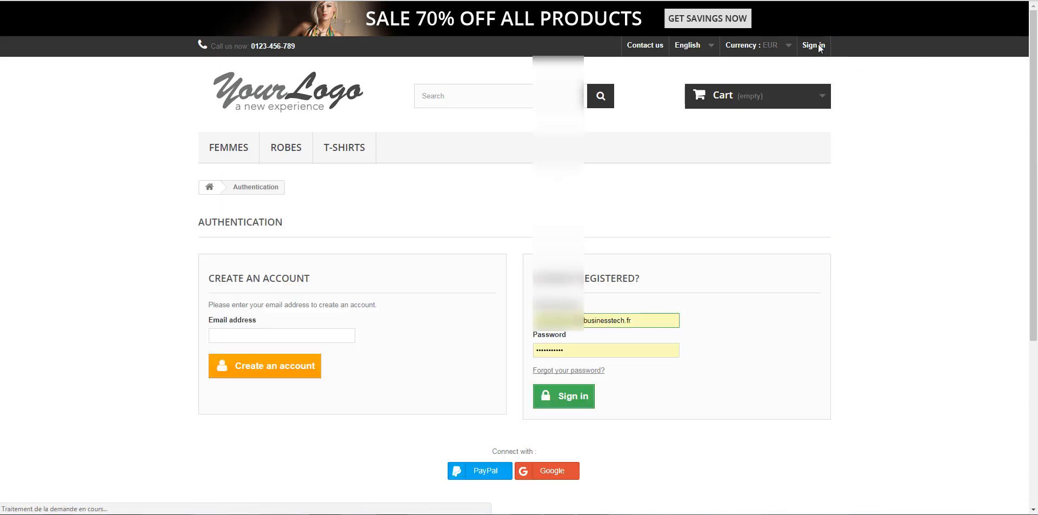
scroll(695, 294, down, 5)
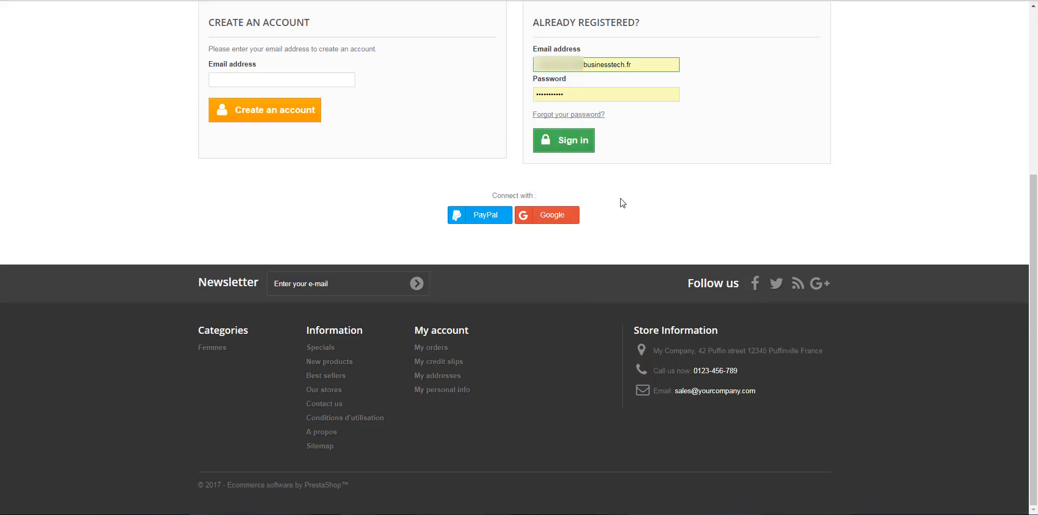